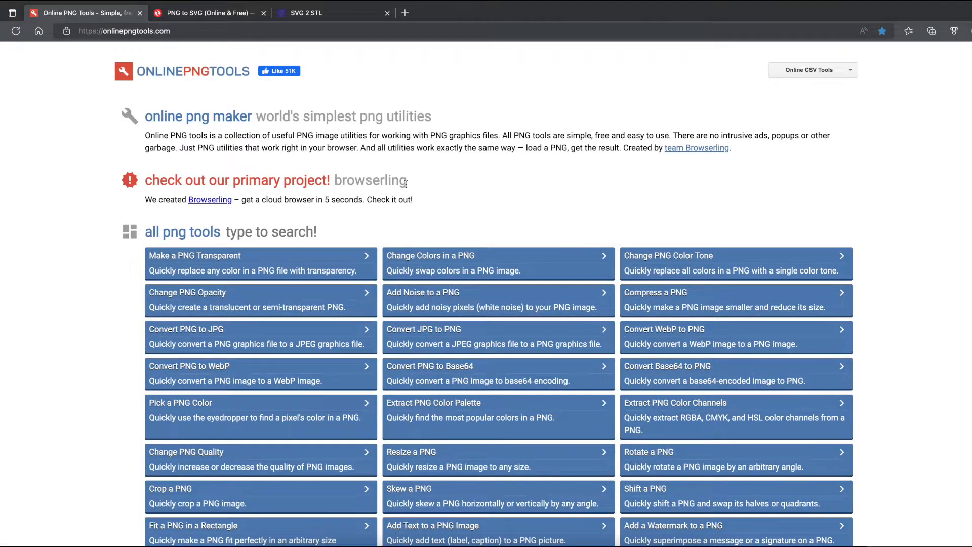
- Open the Make a PNG Transparent tool and import GB2-logo.png from the GB Sign folder
left_click(226, 261)
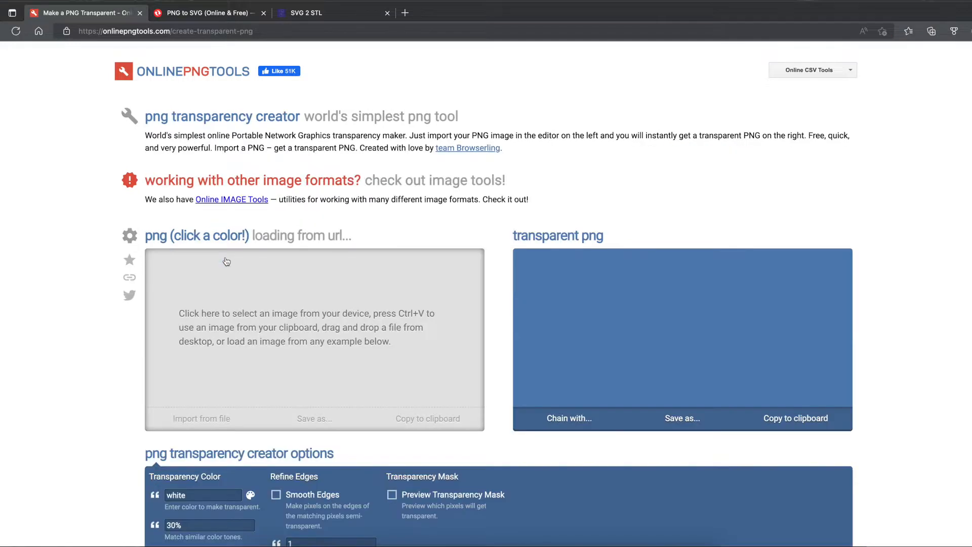
left_click(207, 424)
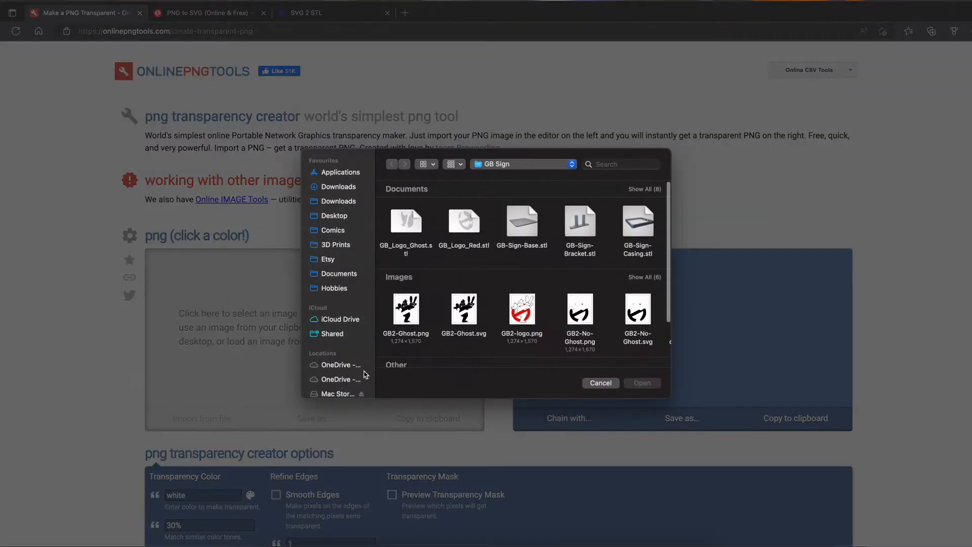
left_click(523, 310)
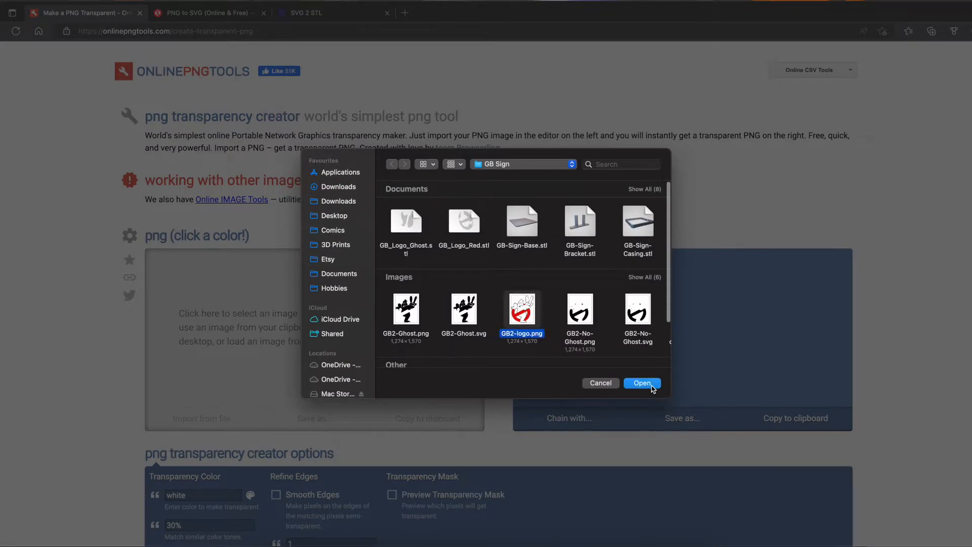
left_click(652, 384)
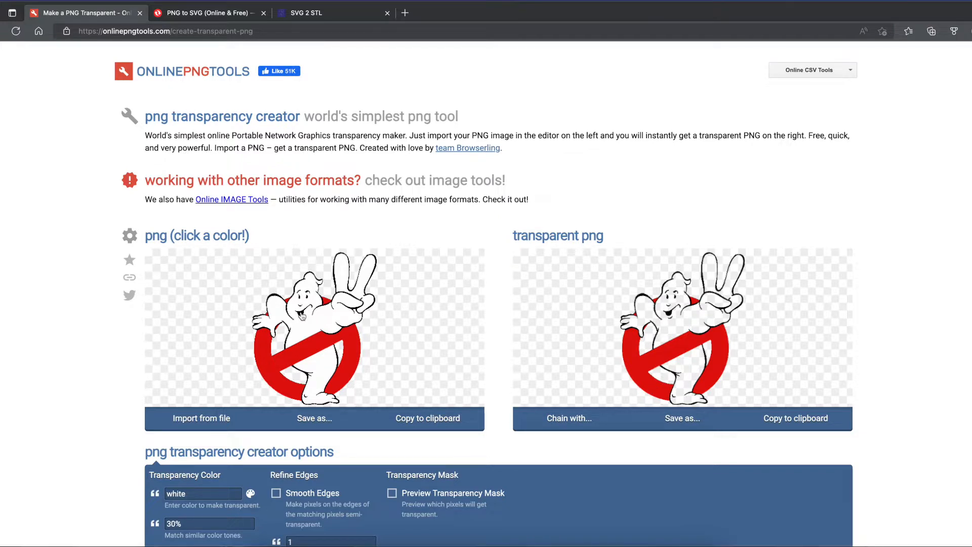
- Try making the logo's black outline transparent and open the save options
left_click(301, 316)
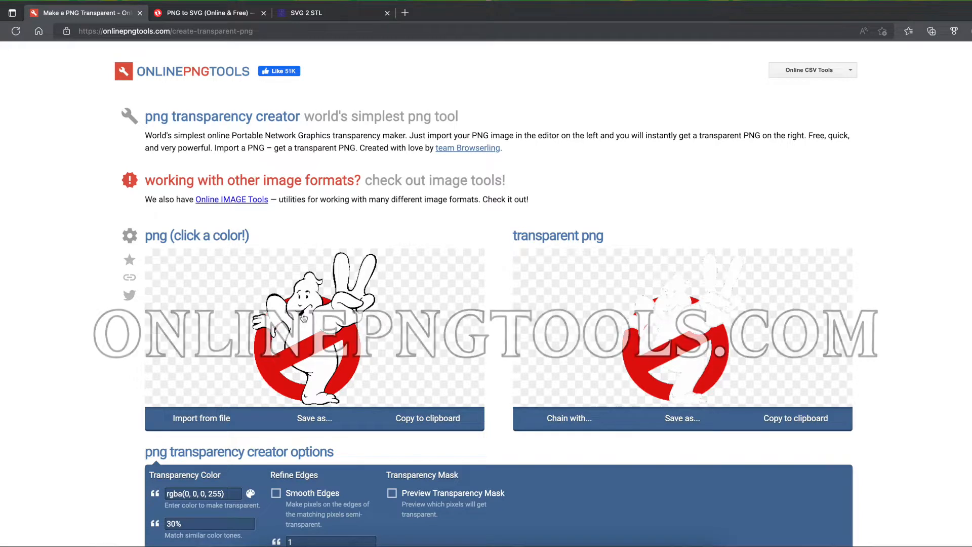
left_click(684, 421)
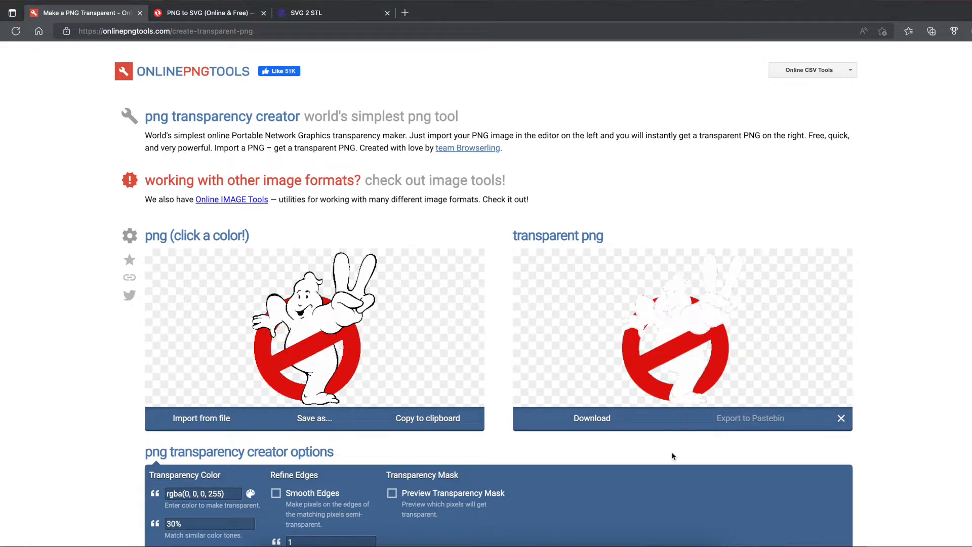
- Re-import GB2-logo.png from the GB Sign folder into the transparency editor
left_click(214, 424)
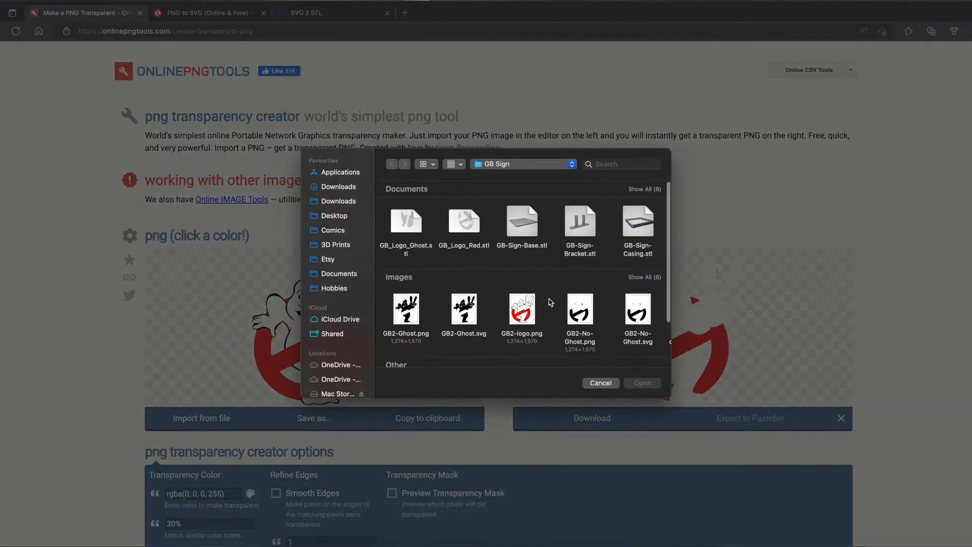
scroll(554, 301, "down", 5)
scroll(554, 301, "up", 3)
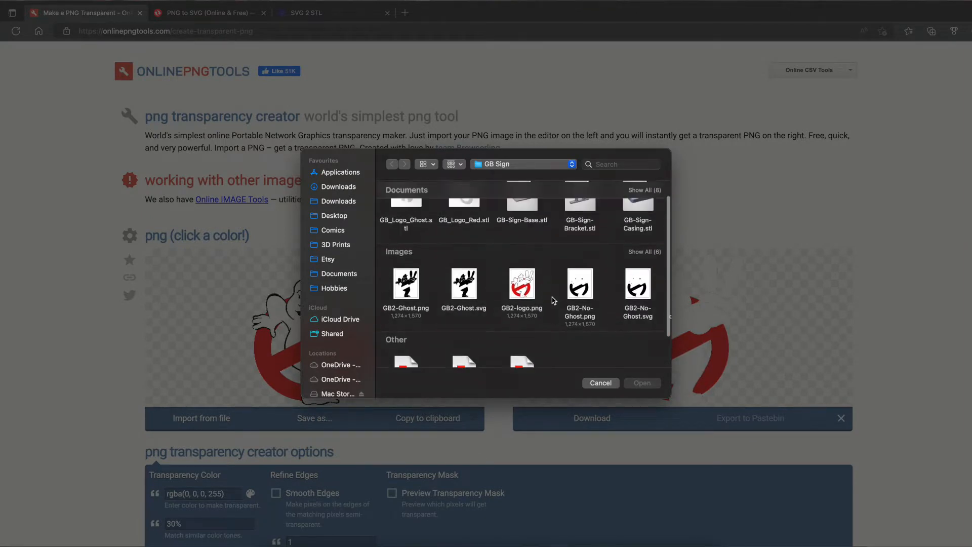
scroll(554, 301, "up", 1)
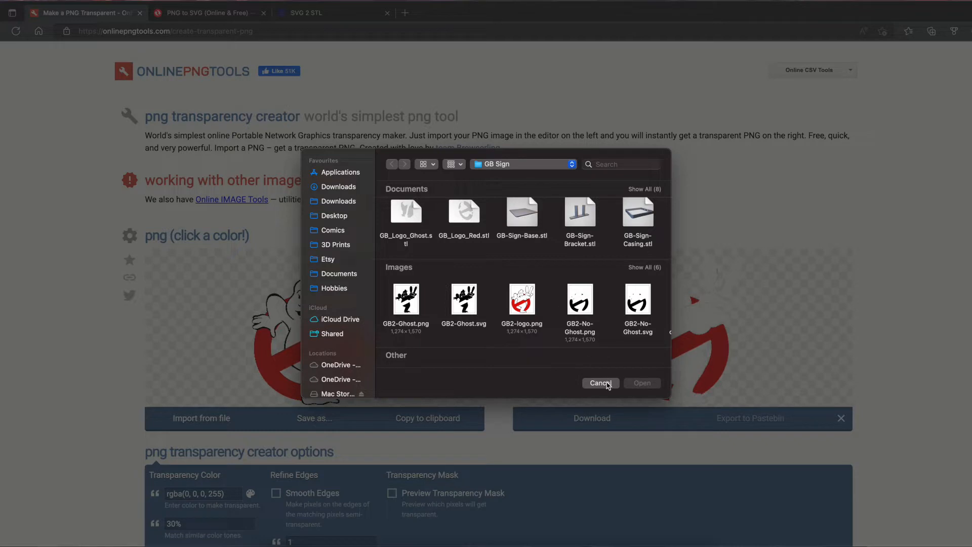
left_click(524, 303)
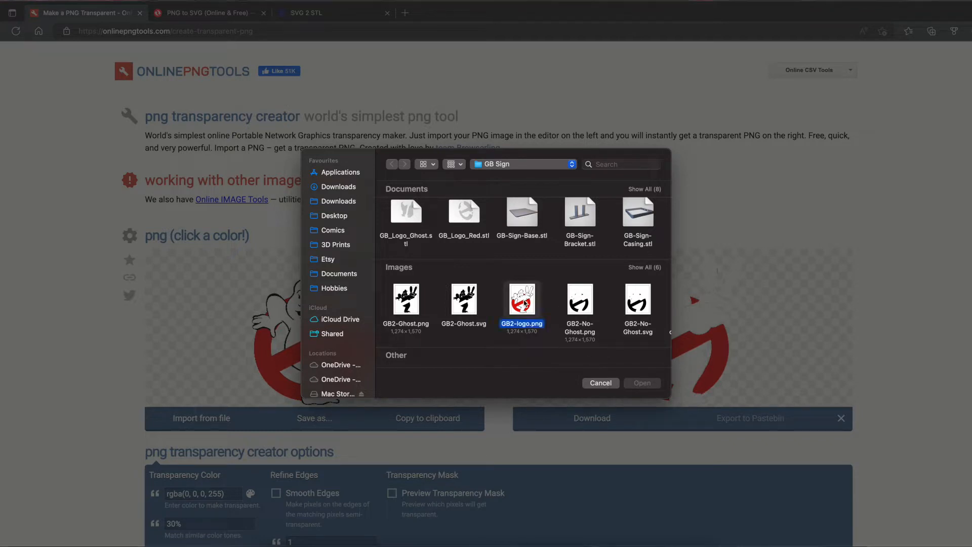
left_click(642, 383)
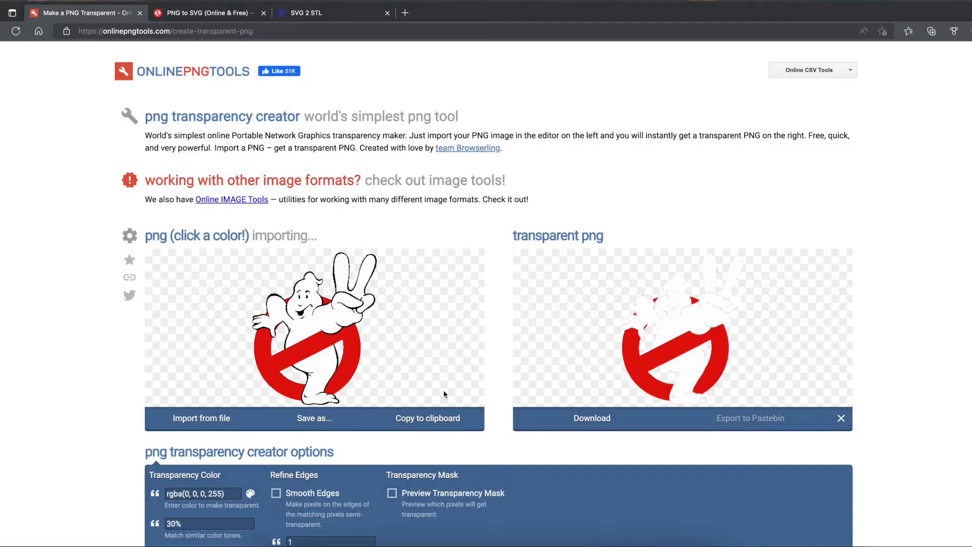
- Pick the ghost's white, then the logo's red, as the colour to make transparent
left_click(311, 330)
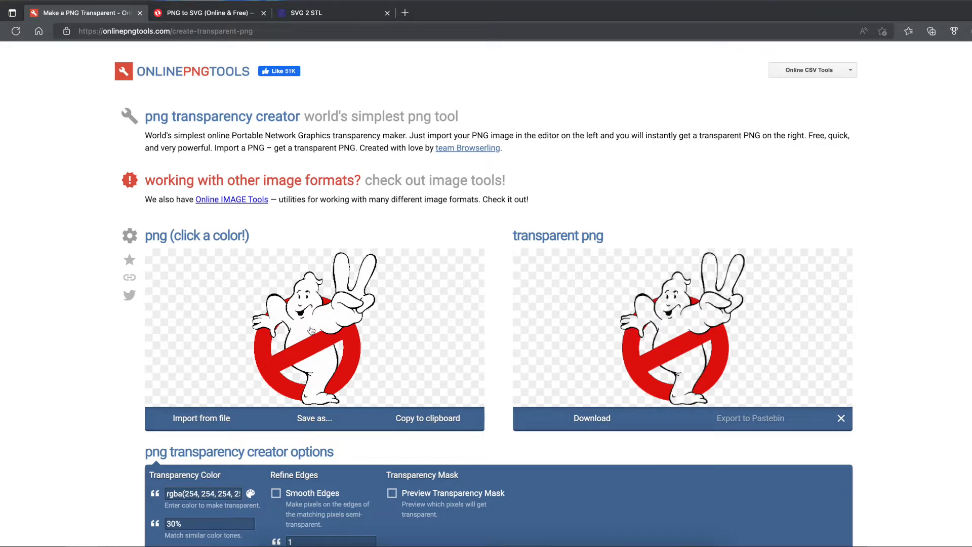
left_click(298, 361)
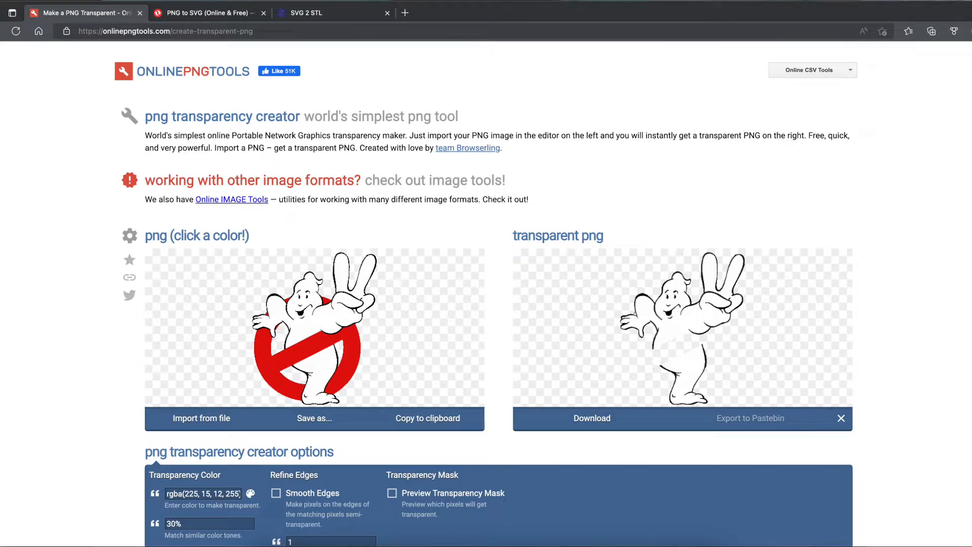
- Go back to the tool list, open Change Colors in a PNG, and import GB2-logo.png
right_click(1, 32)
left_click(12, 52)
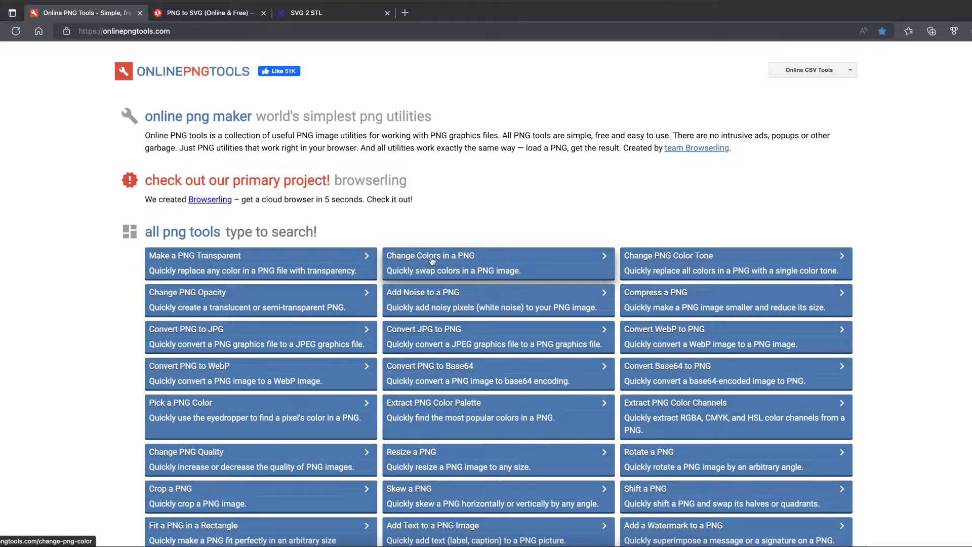
left_click(432, 261)
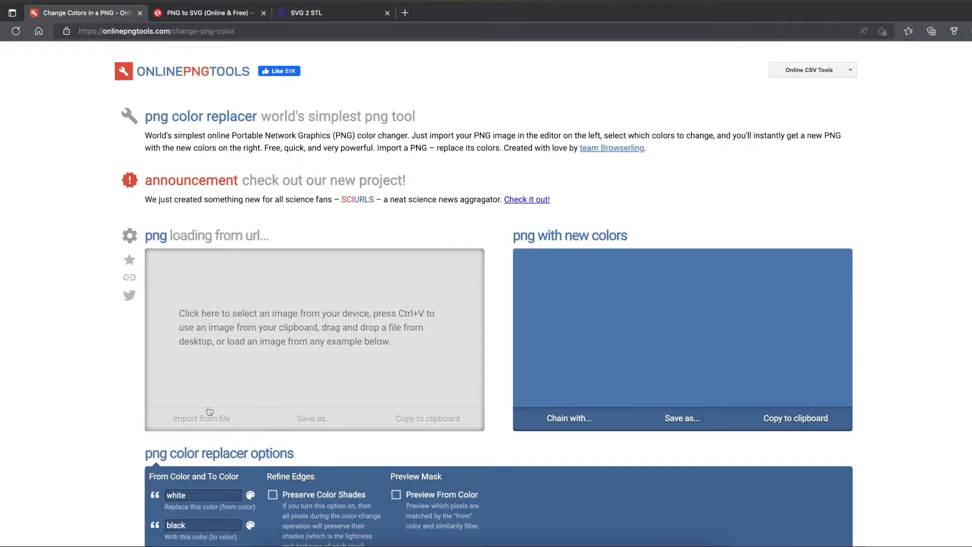
left_click(221, 424)
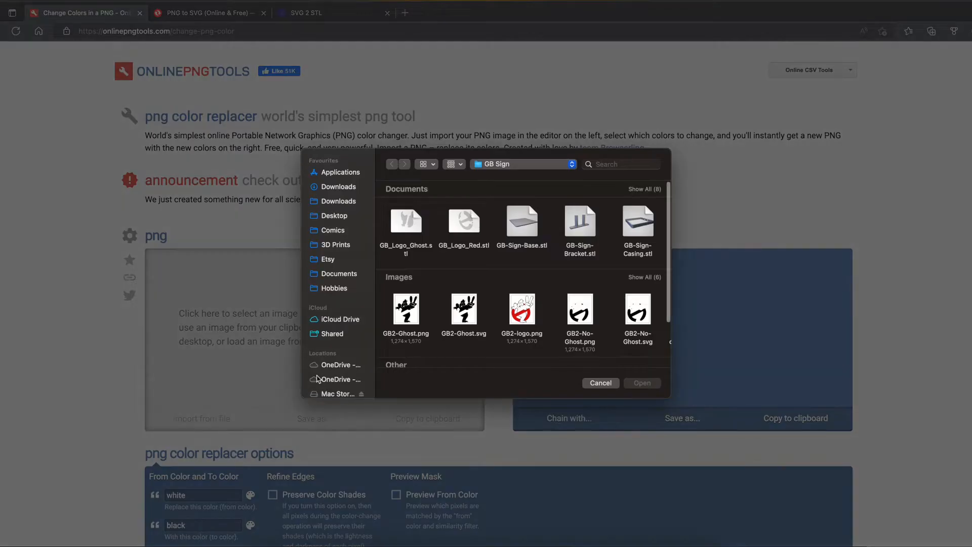
left_click(528, 313)
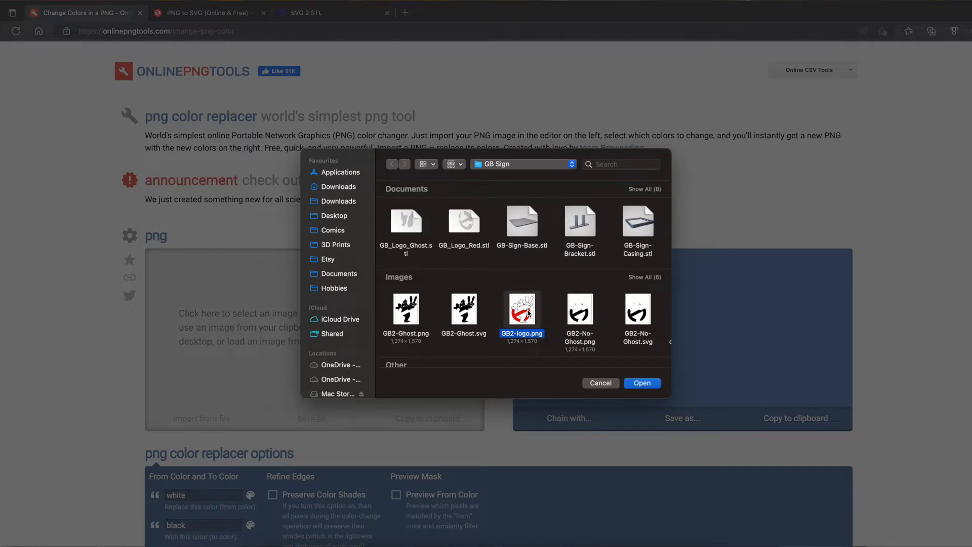
left_click(647, 385)
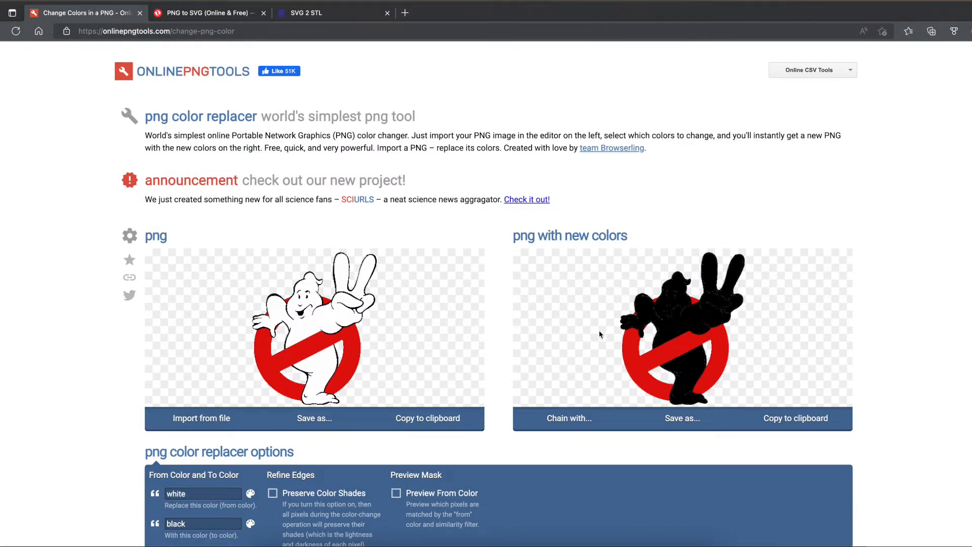
- Set the colour replaced with black to the logo's red, then to the ghost's white
left_click(301, 358)
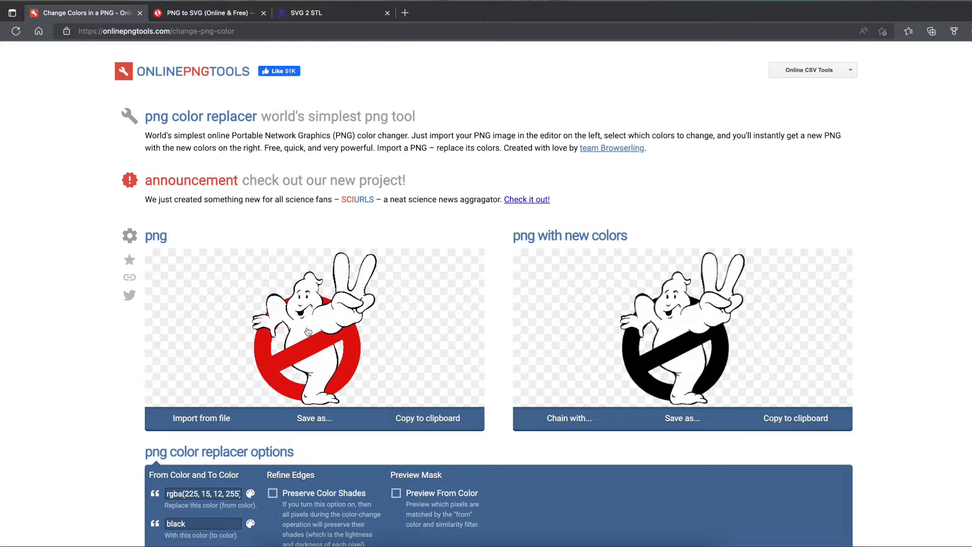
left_click(690, 428)
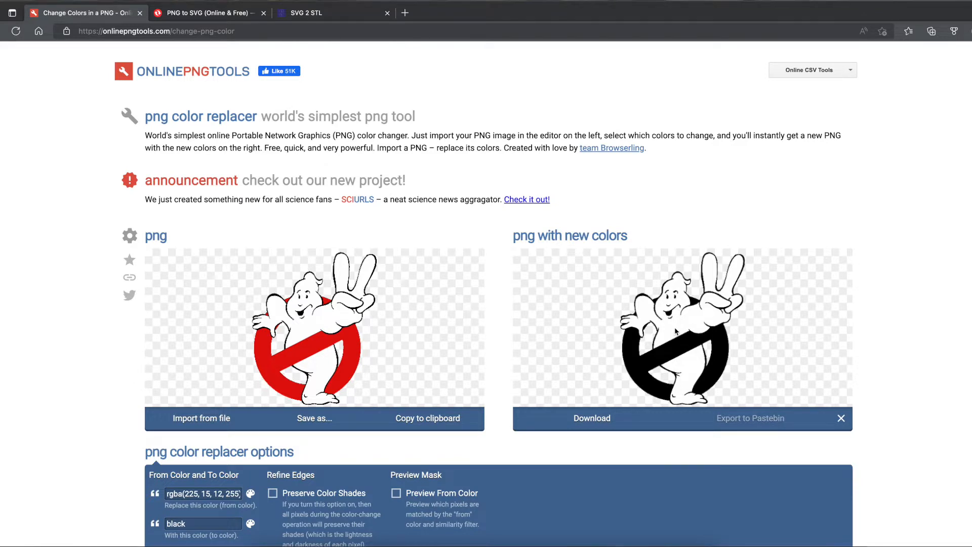
left_click(303, 335)
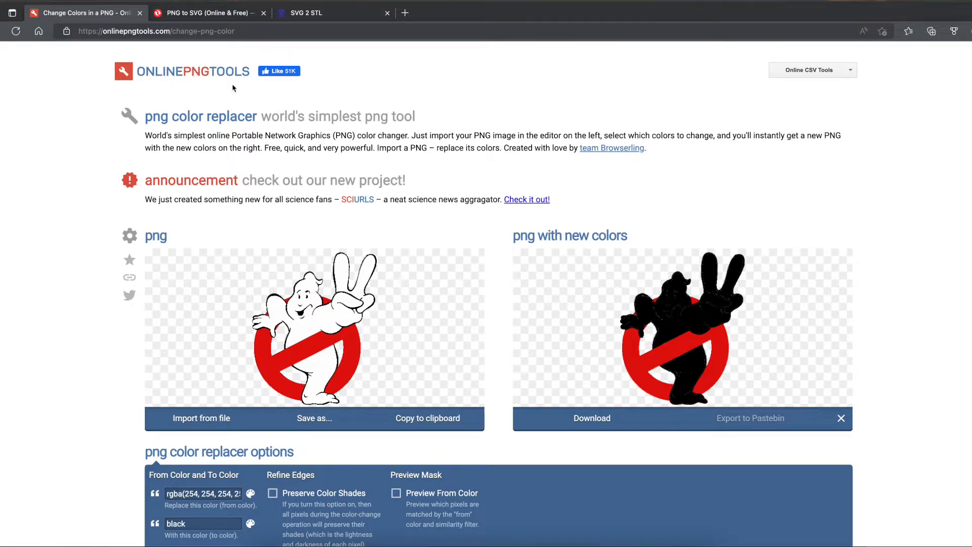
- Switch to the file browser and open GB2-Ghost.png in Preview
key("super+Tab")
key("super+Tab")
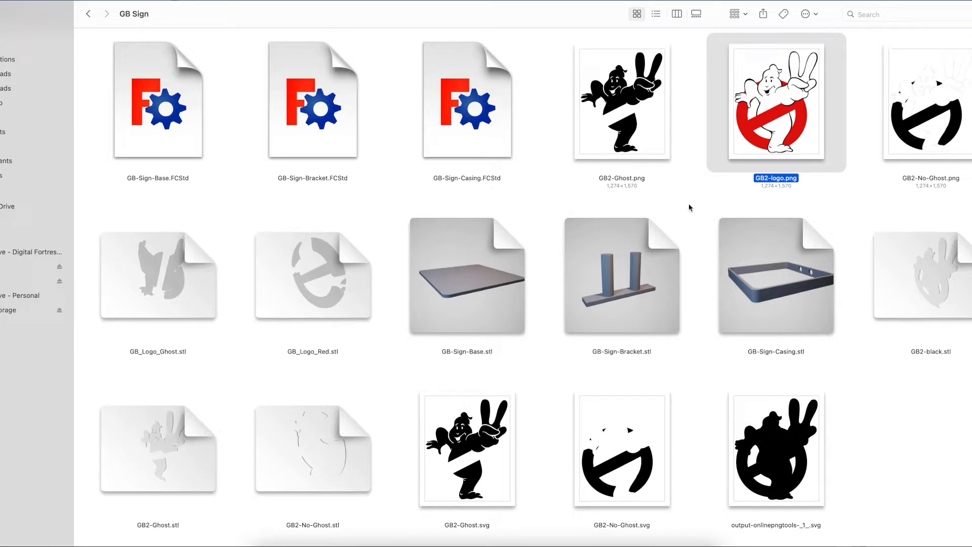
right_click(631, 128)
mouse_move(680, 147)
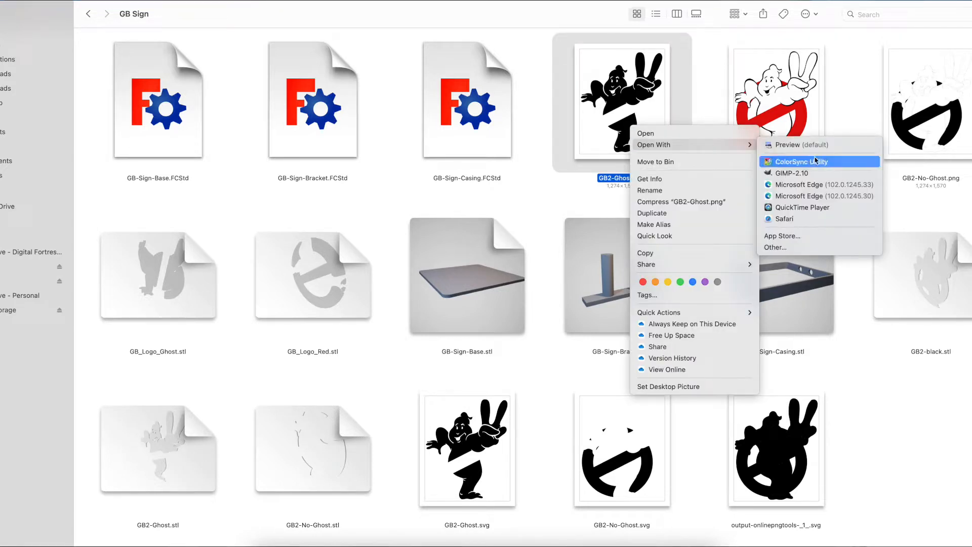
left_click(796, 146)
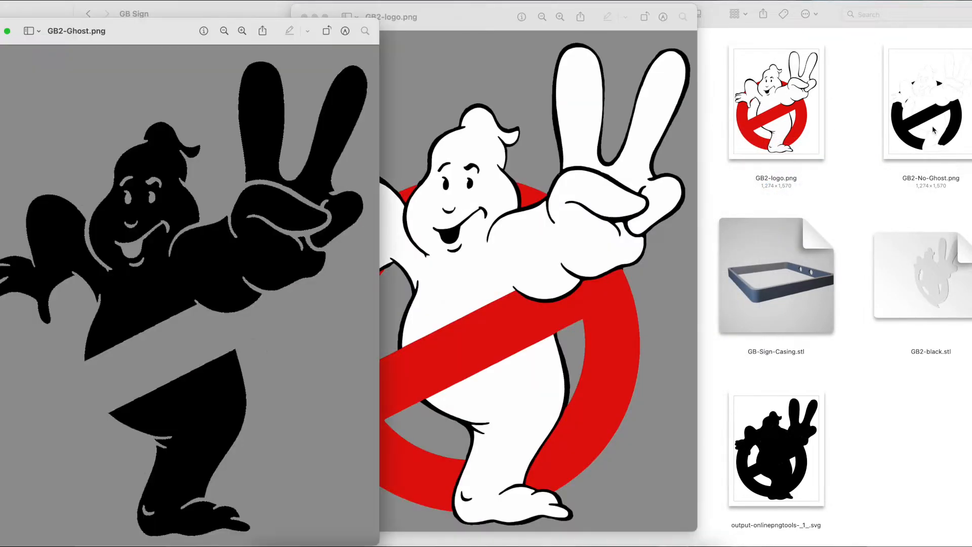
- Open GB2-No-Ghost.png in Preview and arrange the image windows side by side for comparison
right_click(918, 117)
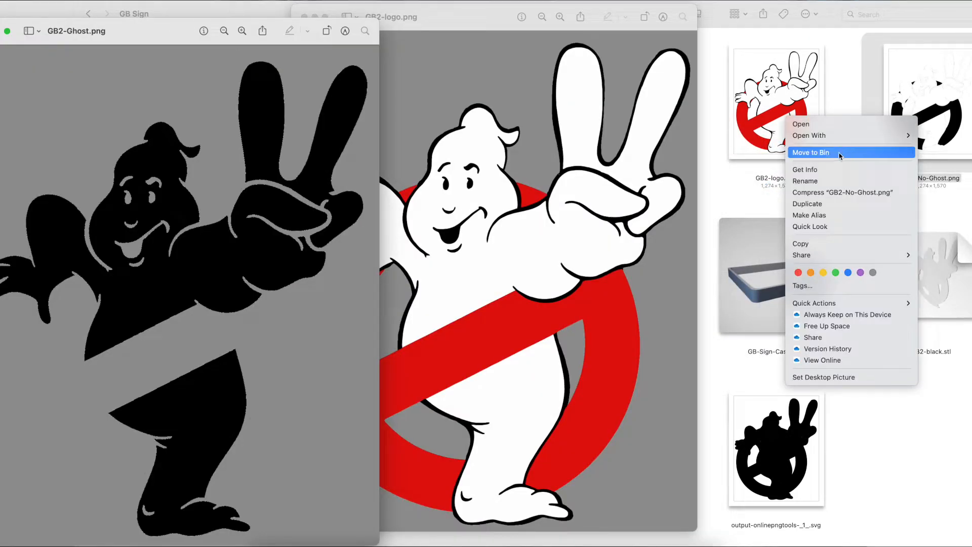
mouse_move(810, 135)
left_click(718, 139)
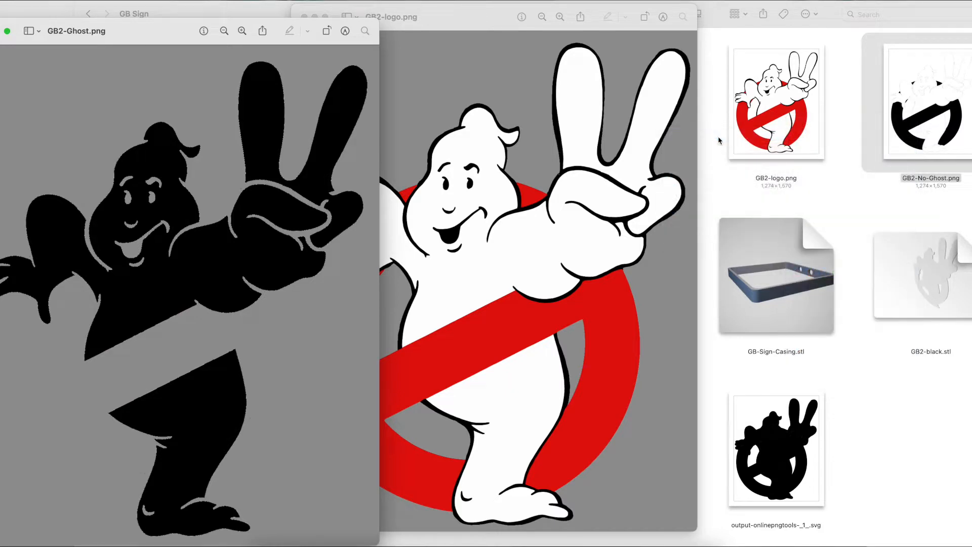
left_click_drag(115, 26, 758, 20)
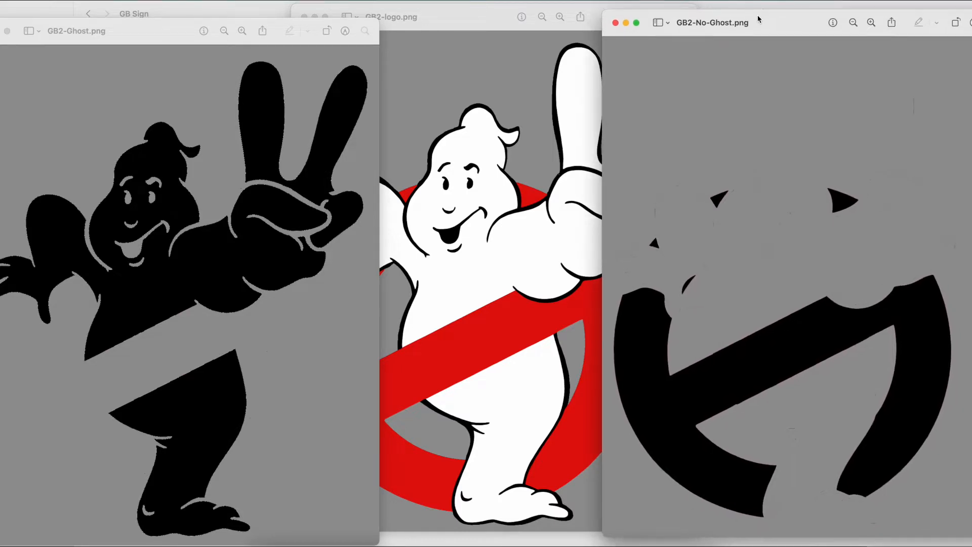
left_click_drag(166, 37, 156, 28)
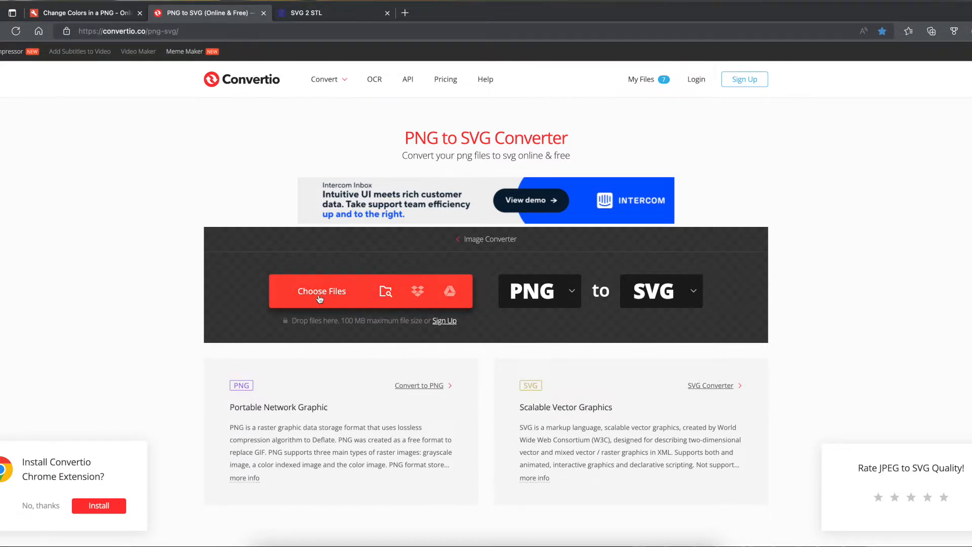
- Choose GB2-Ghost.png and GB2-No-Ghost.png as files for the PNG to SVG converter
left_click(341, 287)
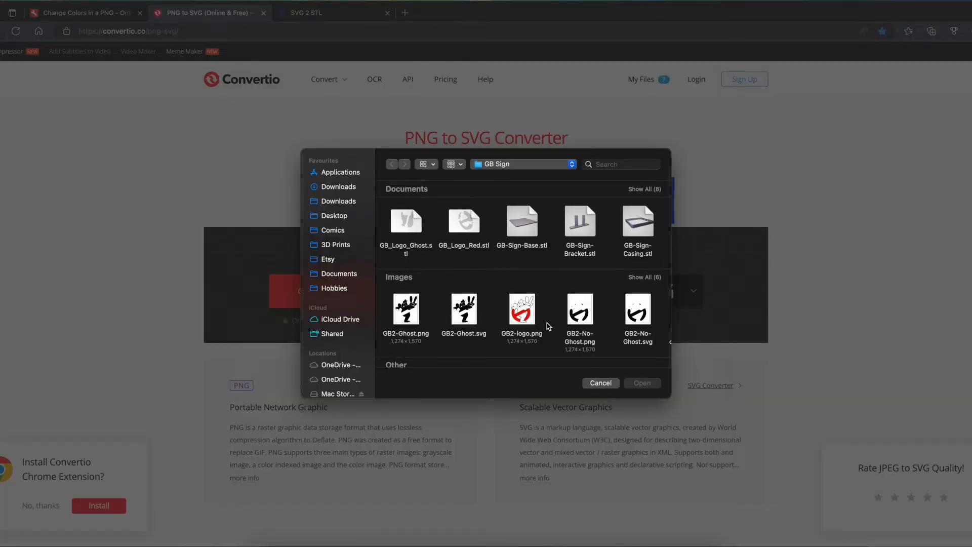
left_click(406, 310)
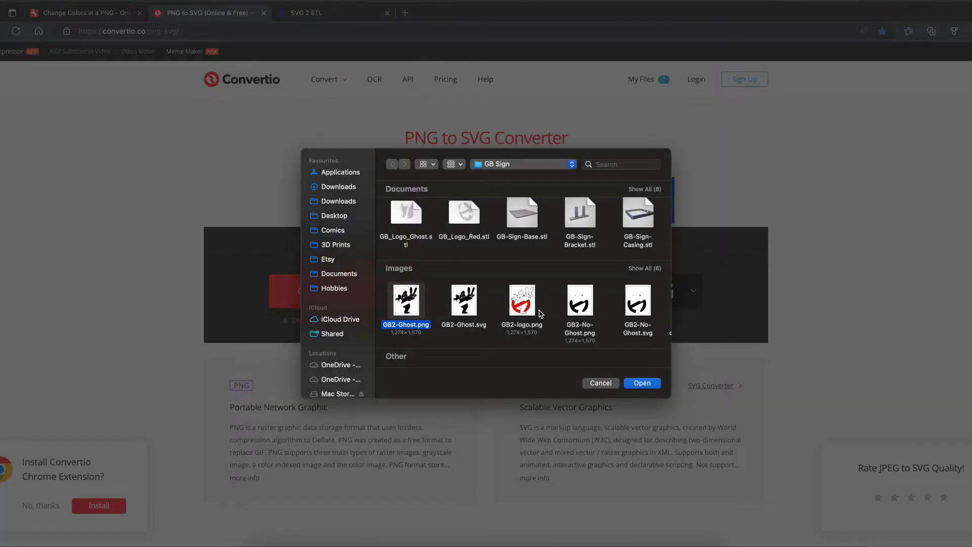
left_click(583, 309, "super")
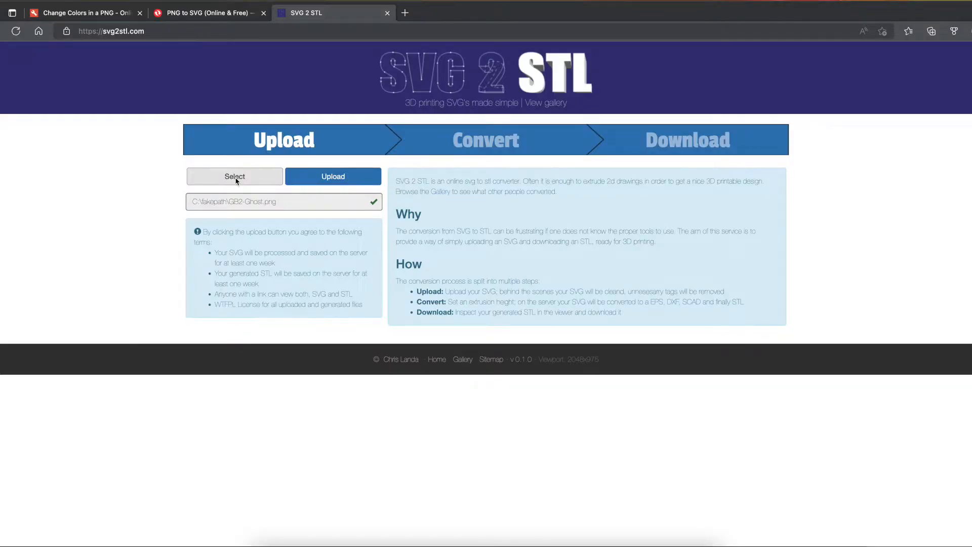
- Select GB2-Ghost.svg from the GB Sign folder and upload it to the SVG to STL converter
left_click(235, 177)
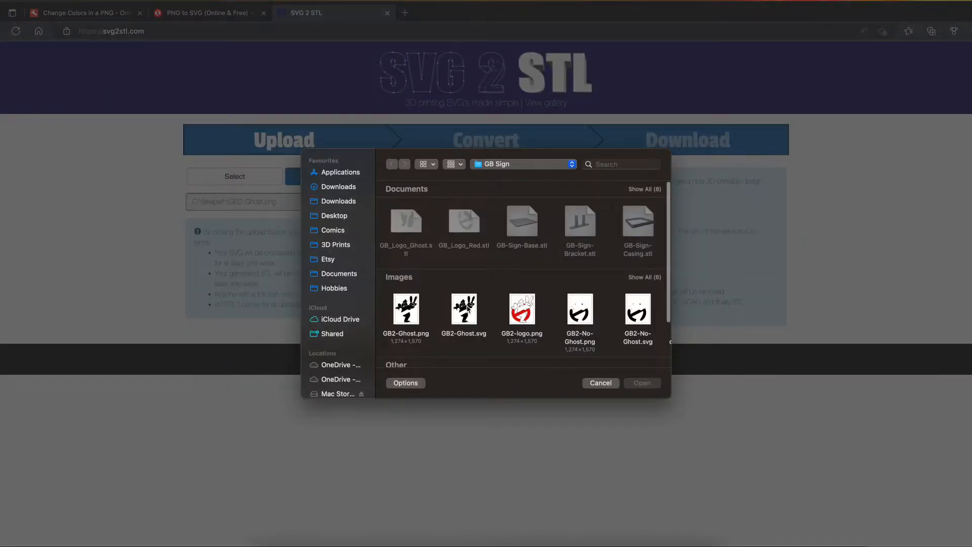
left_click(469, 310)
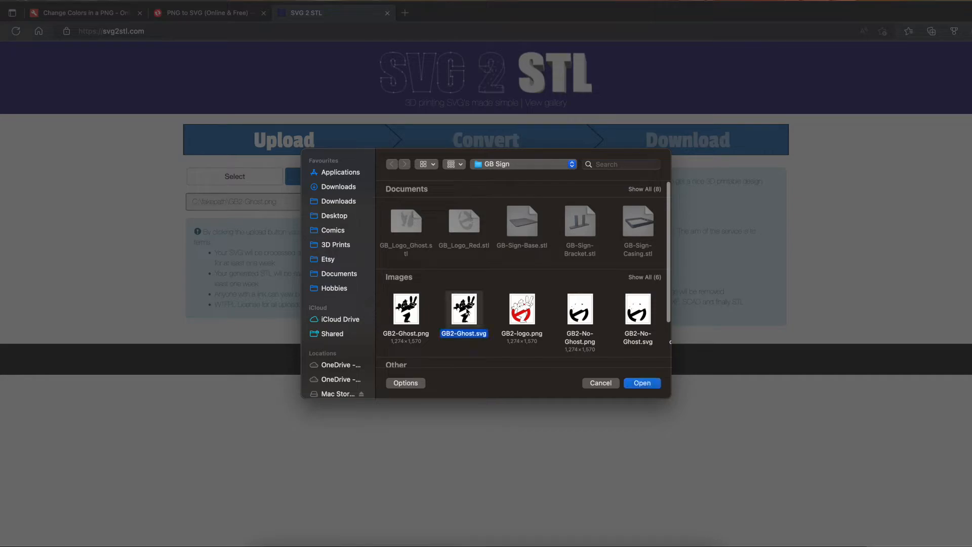
left_click(644, 385)
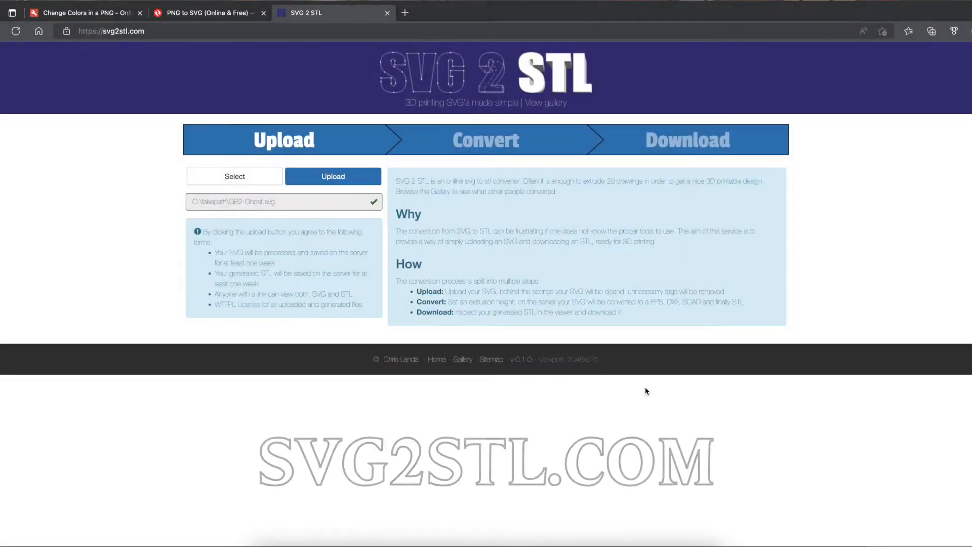
left_click(332, 181)
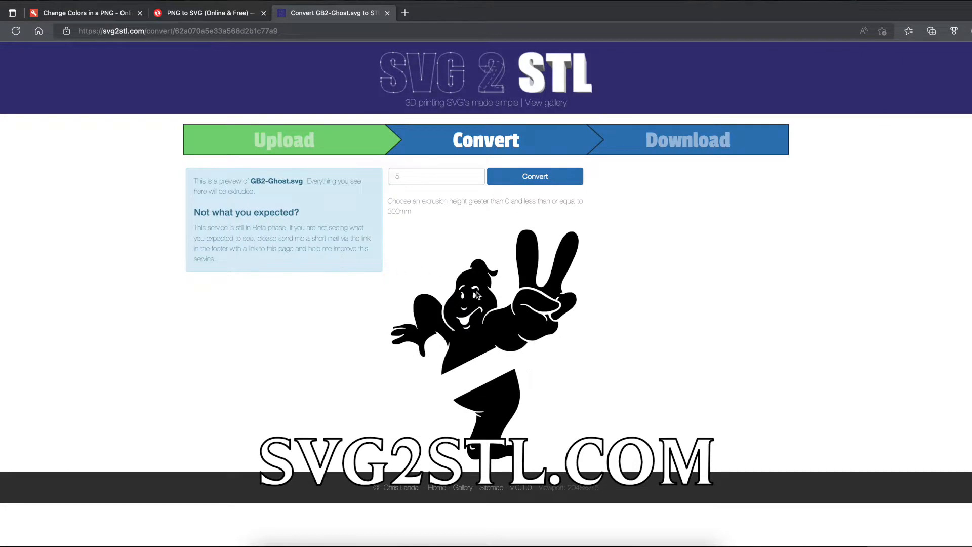
- Convert the uploaded SVG to an STL with a 5 mm extrusion height
left_click(424, 177)
left_click(531, 181)
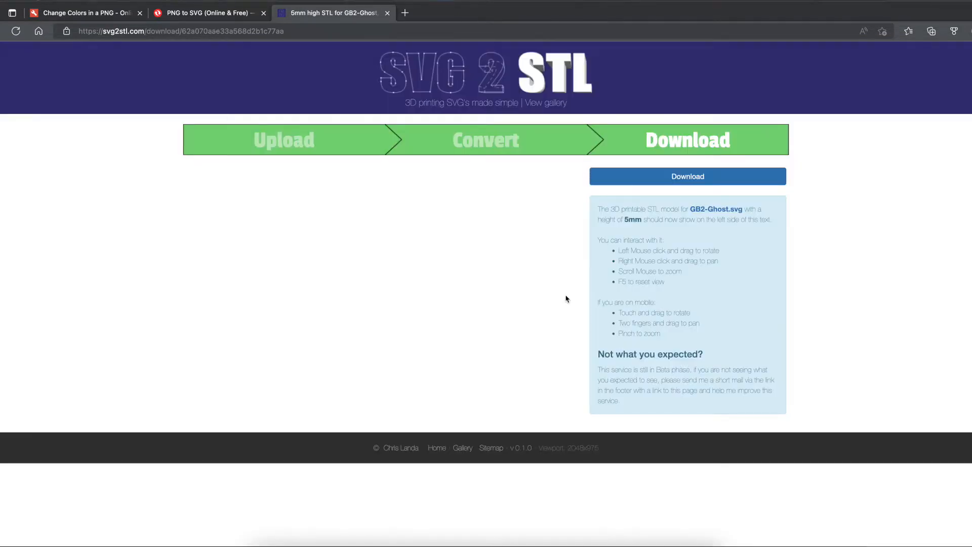
- Rotate the ghost STL's 3D preview to inspect it, then return to the SVG upload page
left_click_drag(414, 257, 433, 286)
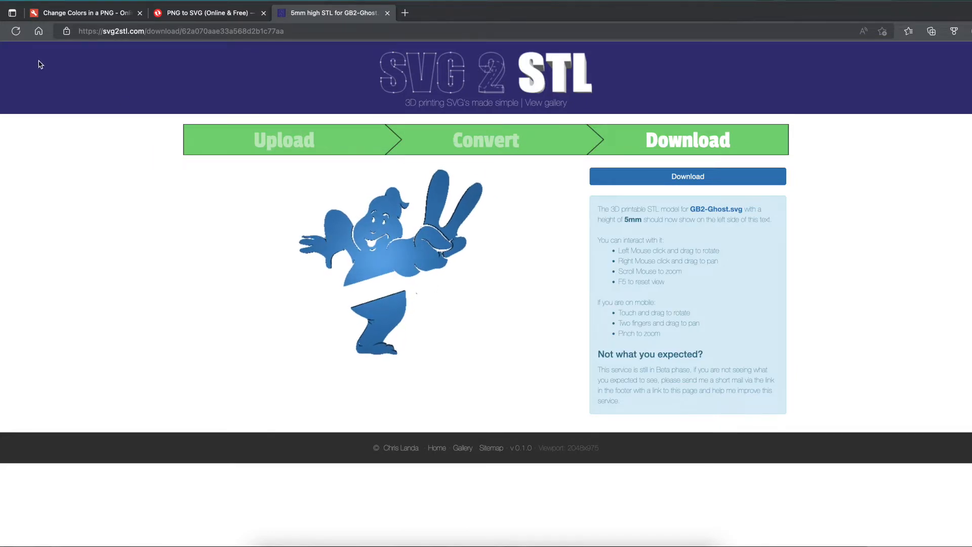
key("alt+Left")
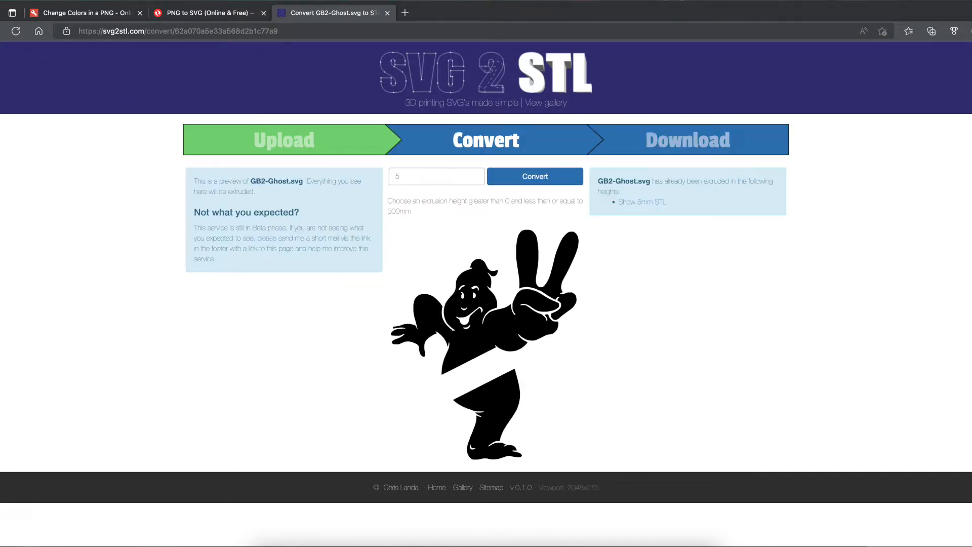
key("alt+Left")
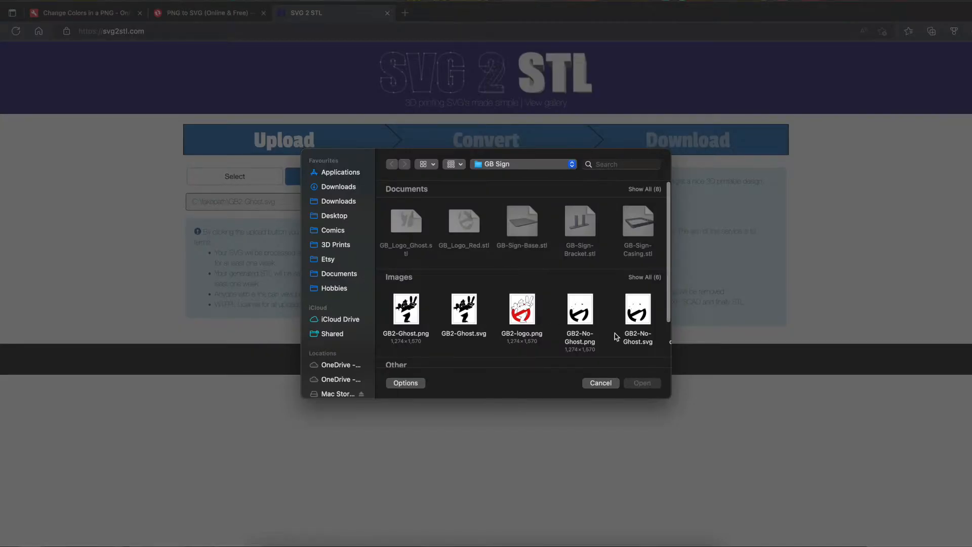
- Upload GB2-No-Ghost.svg from the GB Sign folder and convert it to a 5 mm STL, then rotate its preview
scroll(585, 323, "right", 2)
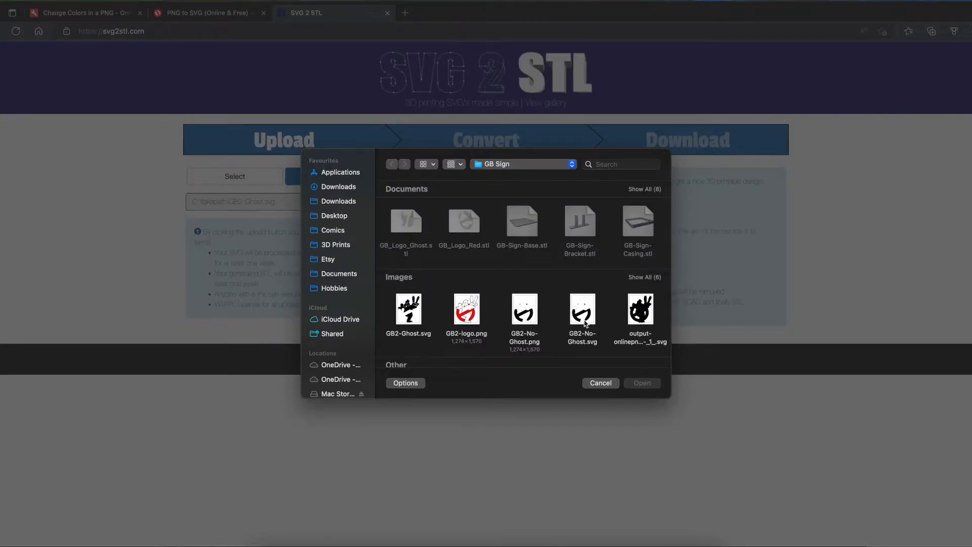
scroll(586, 323, "left", 1)
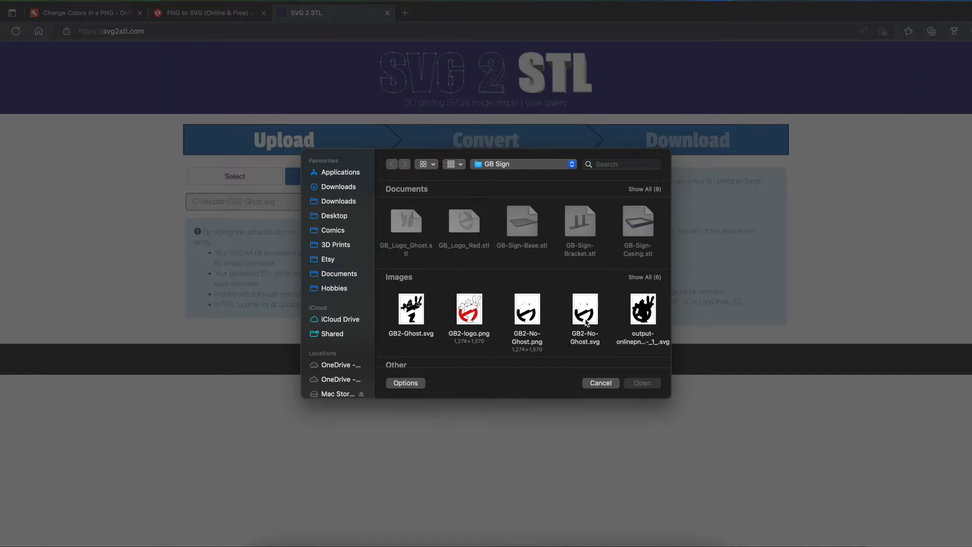
left_click(587, 320)
left_click(642, 383)
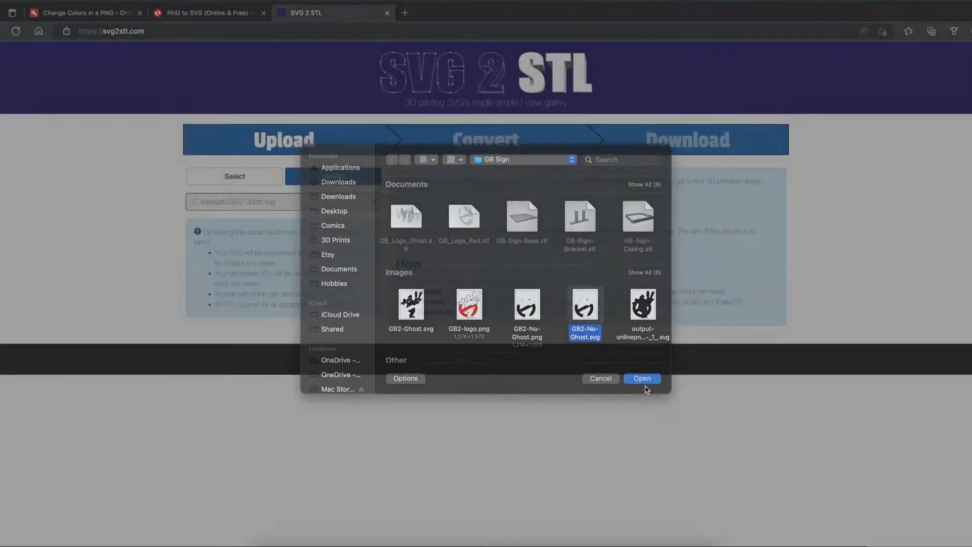
left_click(332, 177)
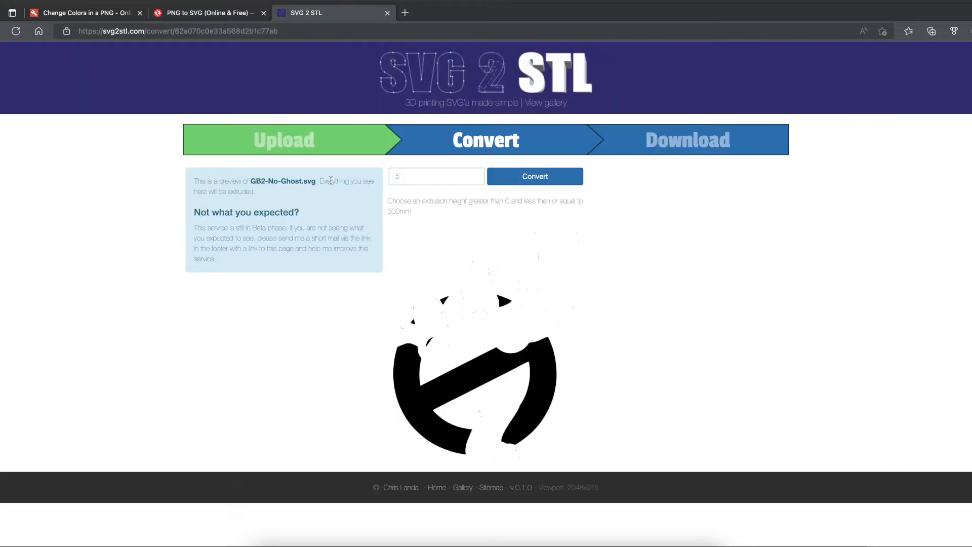
left_click(534, 177)
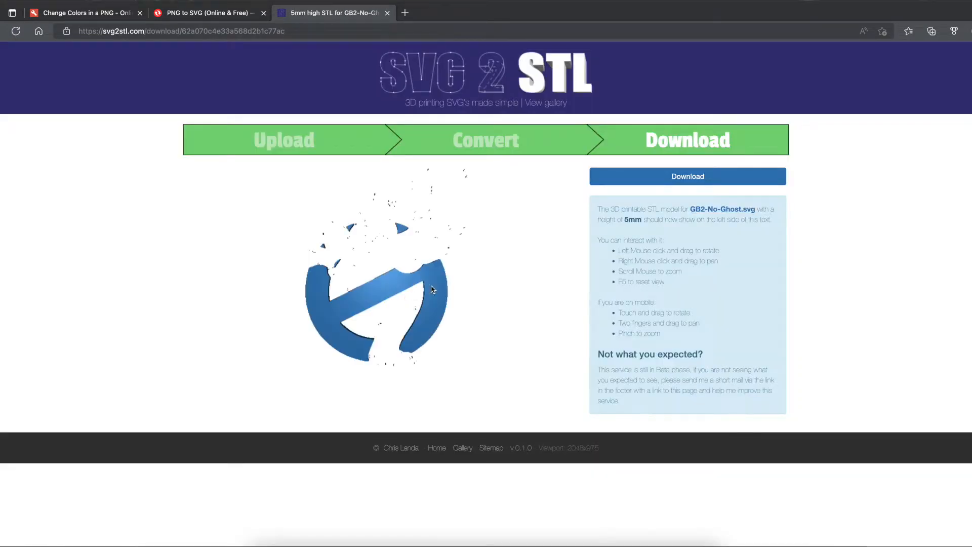
mouse_move(442, 290)
left_mouse_down()
mouse_move(405, 293)
mouse_move(431, 291)
left_mouse_up()
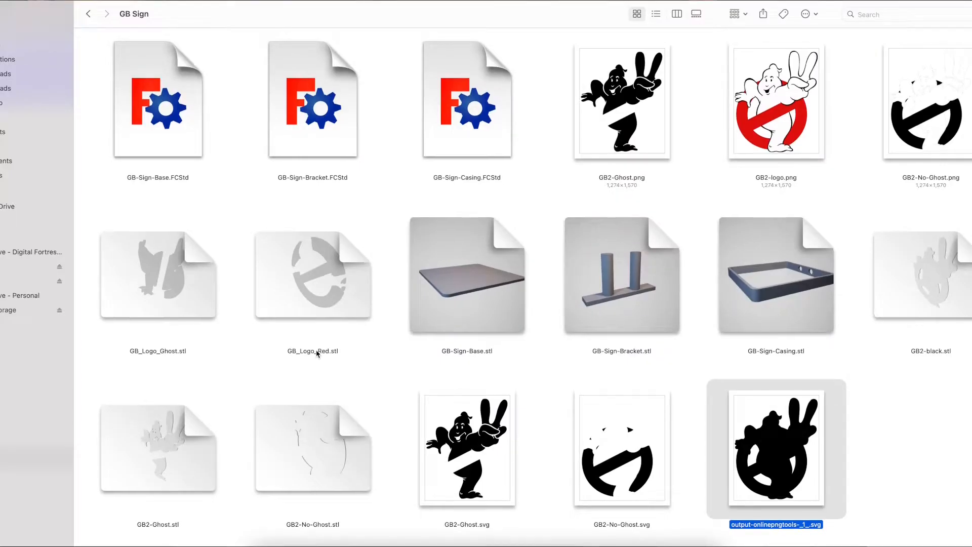
- Preview GB2-Ghost.stl from the GB Sign folder and close the preview window
right_click(157, 450)
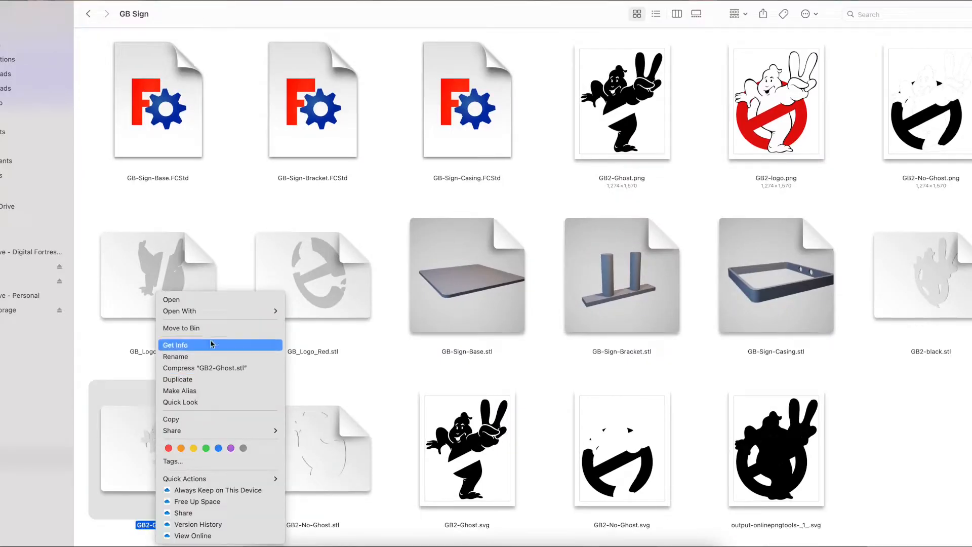
mouse_move(215, 314)
left_click(326, 327)
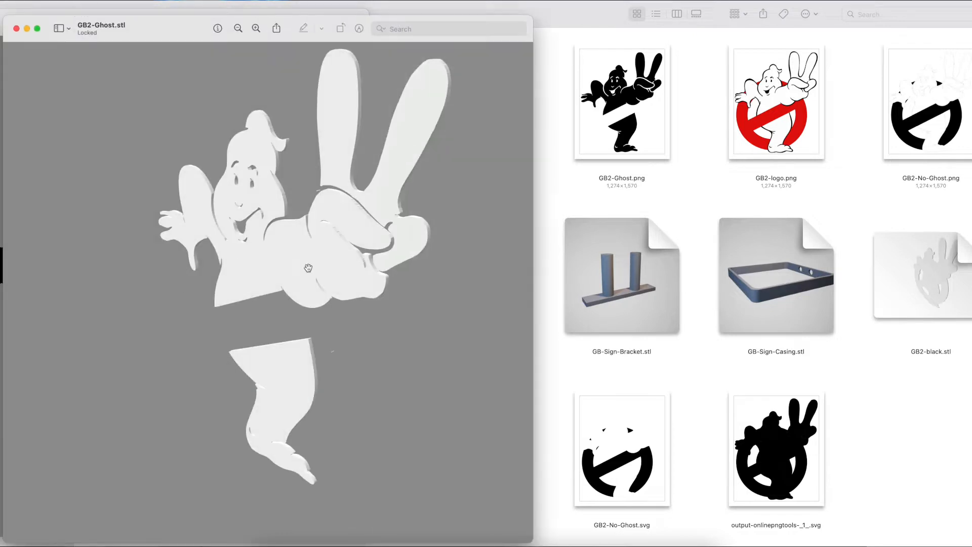
left_click_drag(311, 267, 407, 276)
left_click_drag(219, 239, 182, 208)
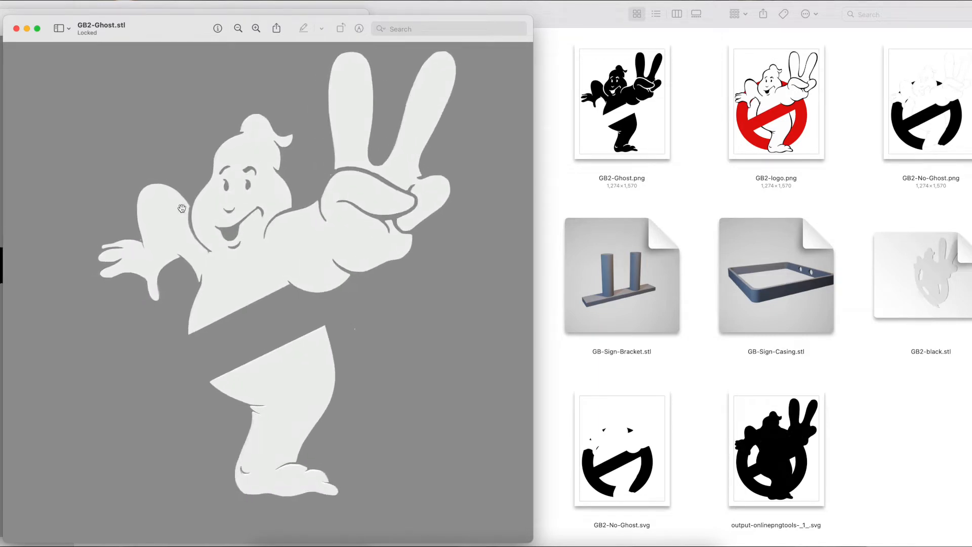
left_click(16, 30)
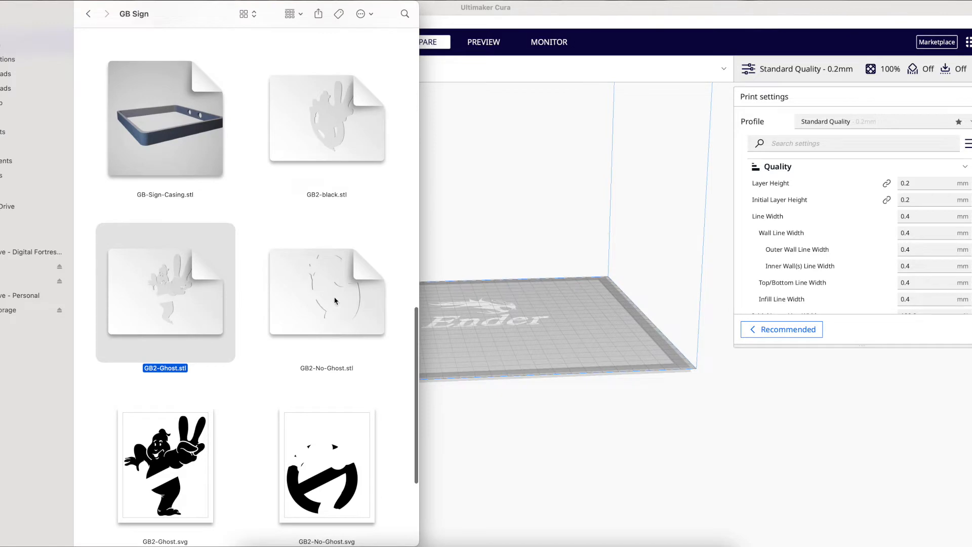
- Switch to Ultimaker Cura and import GB2-Ghost.stl and GB2-No-Ghost.stl onto the build plate
left_click(335, 301, "super")
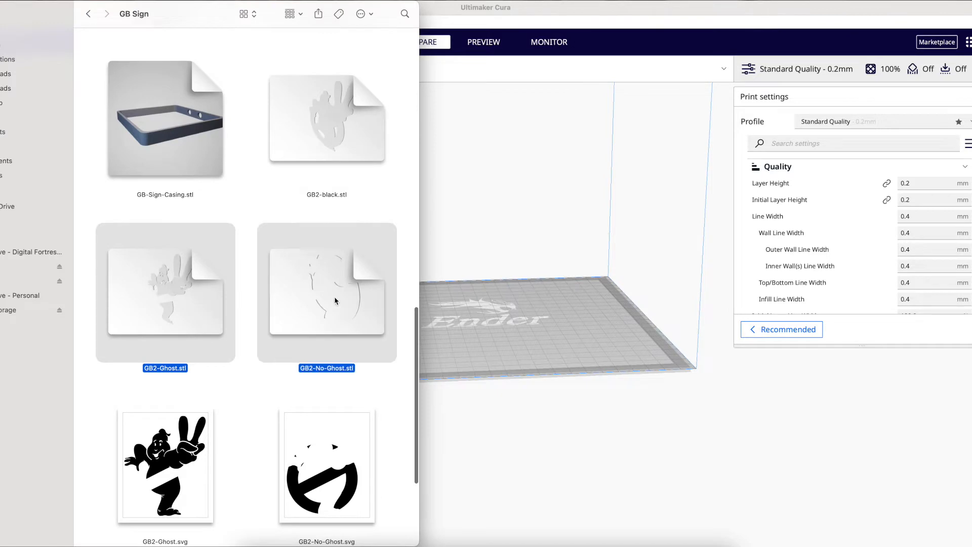
left_click_drag(317, 300, 519, 349)
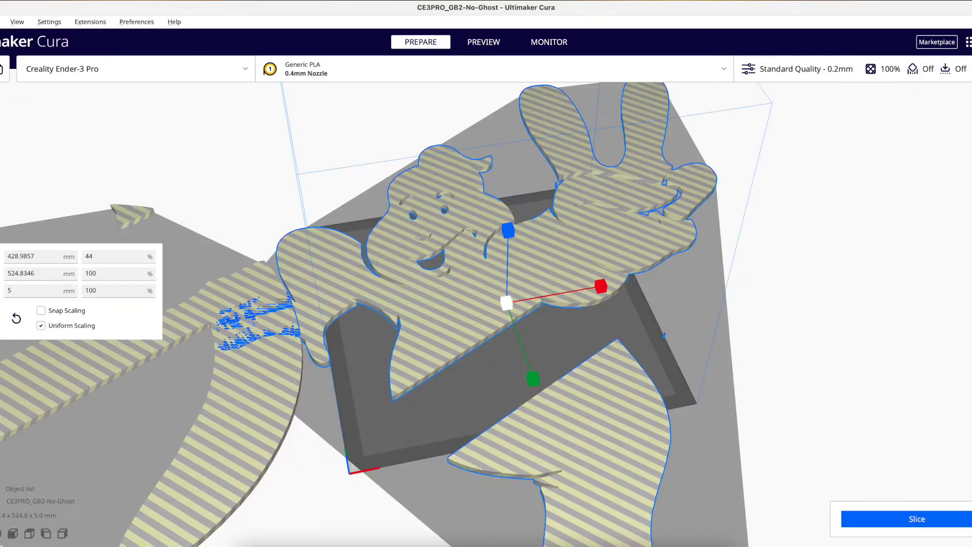
key("Tab")
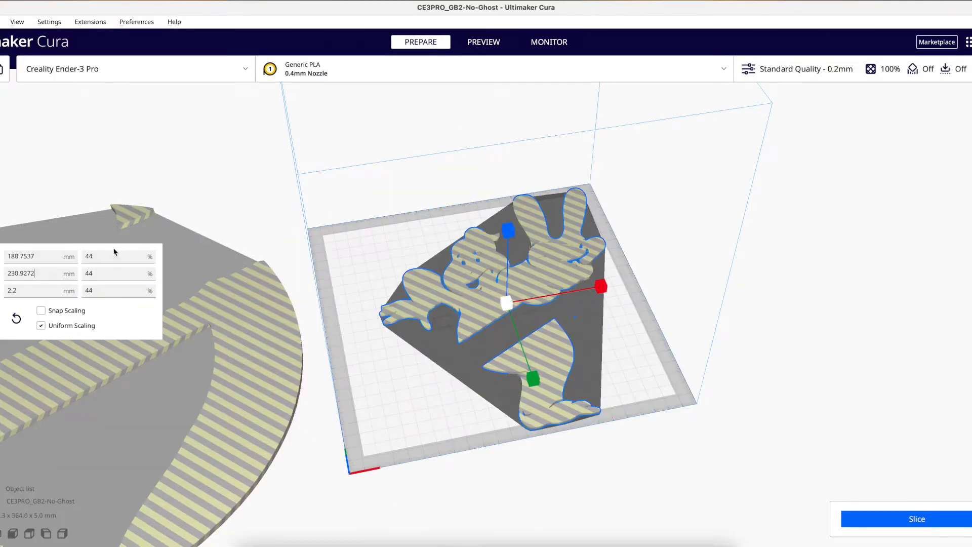
- Rotate the ghost model to lie flat and move it onto the centre of the build plate
key("r")
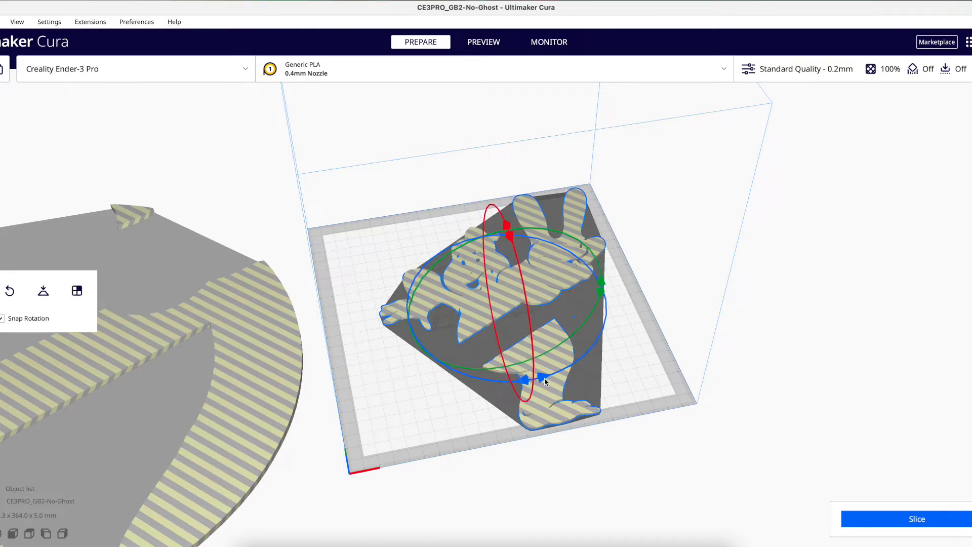
left_click_drag(524, 384, 486, 380)
left_click(0, 230)
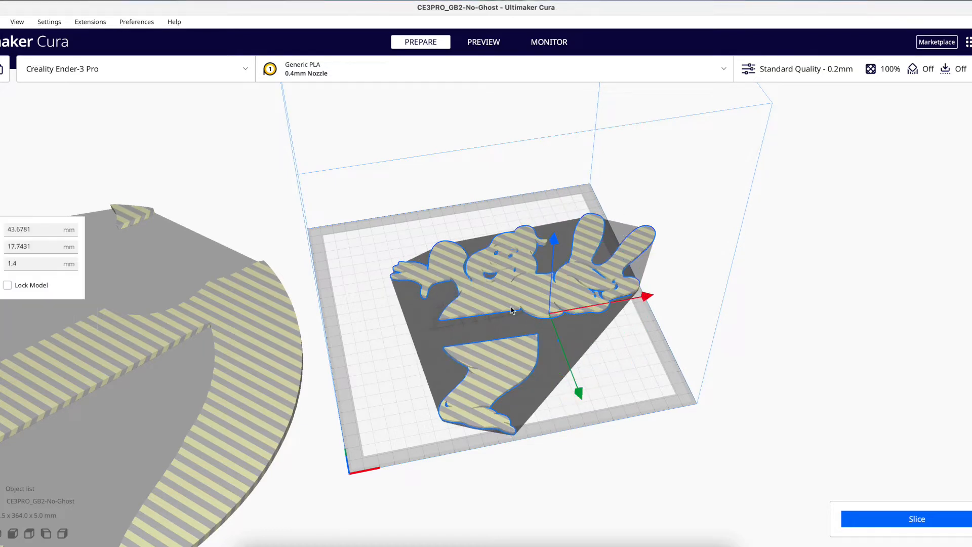
left_click_drag(646, 303, 550, 370)
left_click_drag(521, 405, 513, 391)
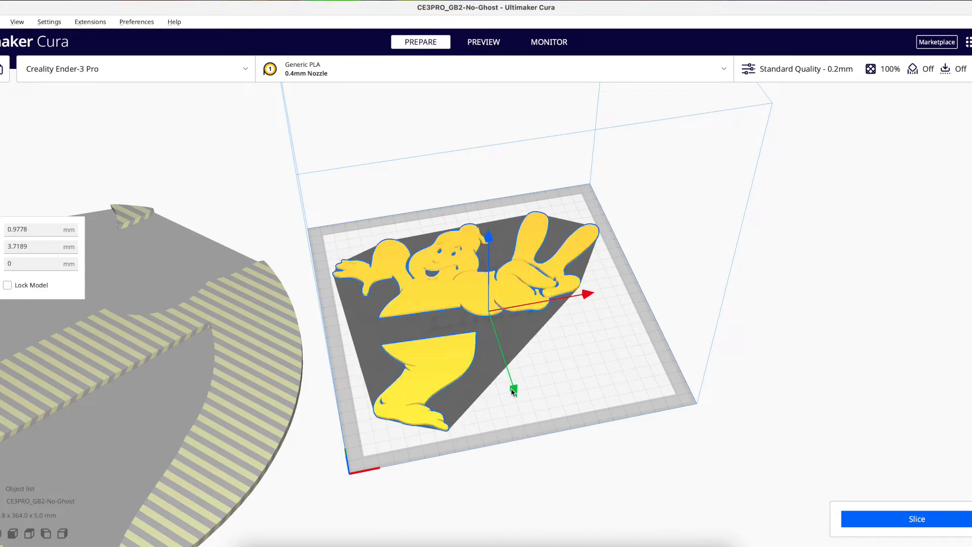
left_click(763, 393)
- Move the no-ghost ring model over the ghost model on the build plate
left_click(274, 323)
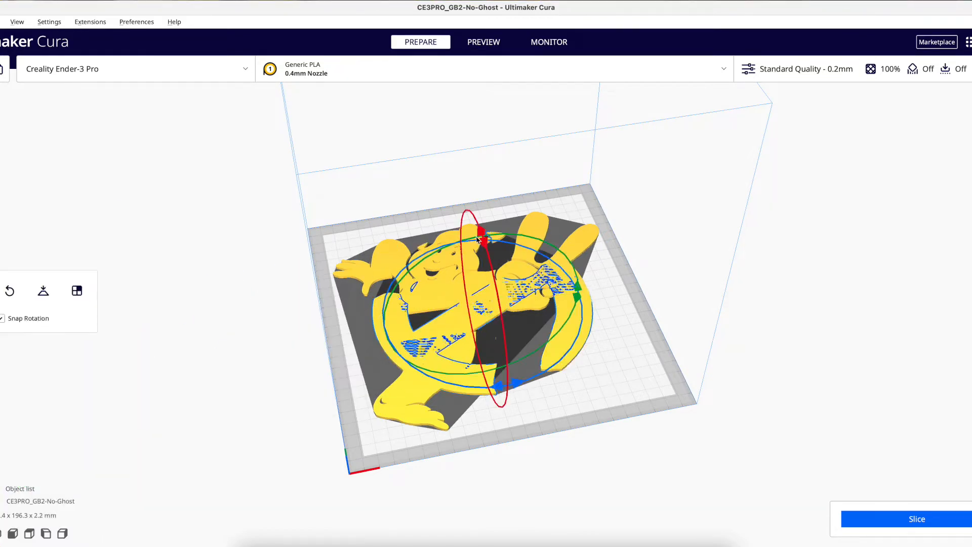
left_click_drag(496, 388, 399, 376)
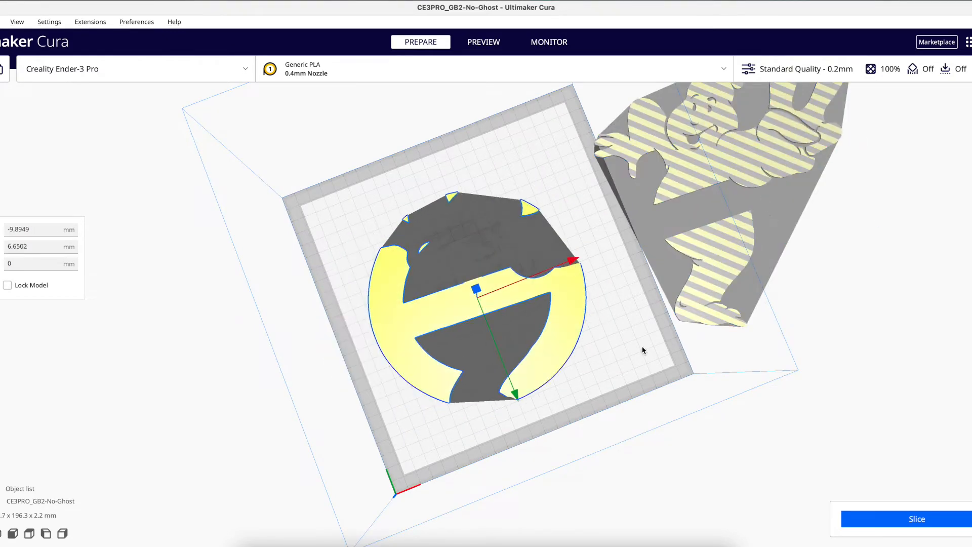
key("s")
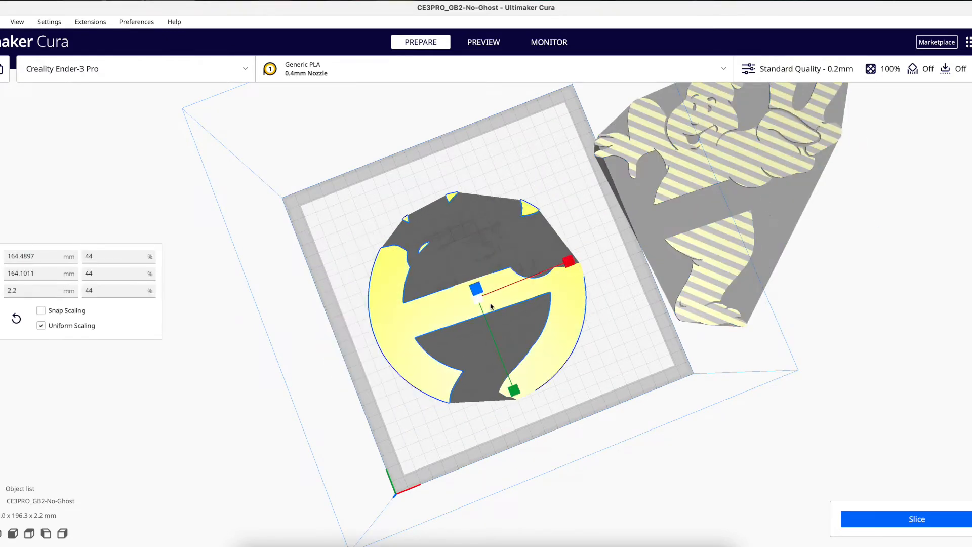
- Select the square sign base model and move it onto the build plate beside the ring
key("super+Tab")
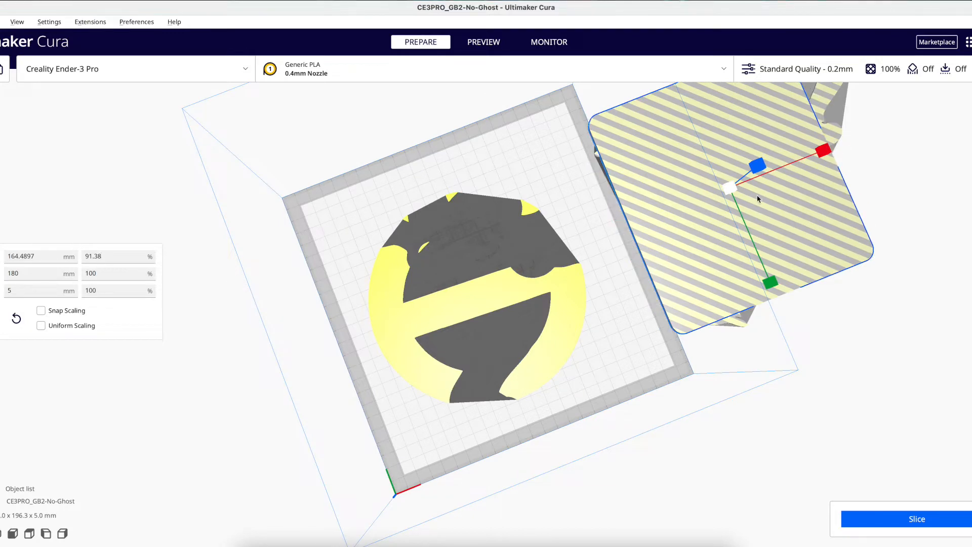
key("t")
left_click_drag(820, 147, 307, 327)
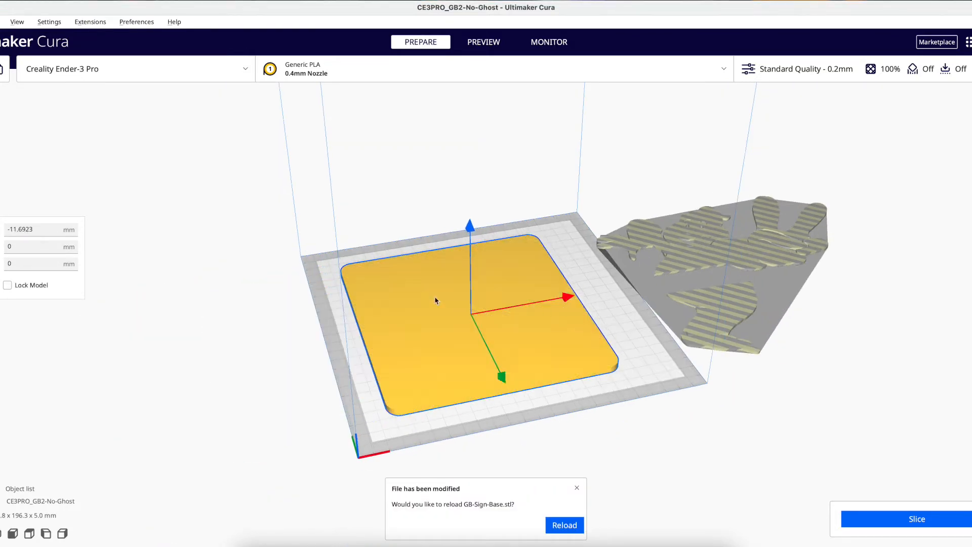
- Check the scale dimensions of the selected sign casing model
key("s")
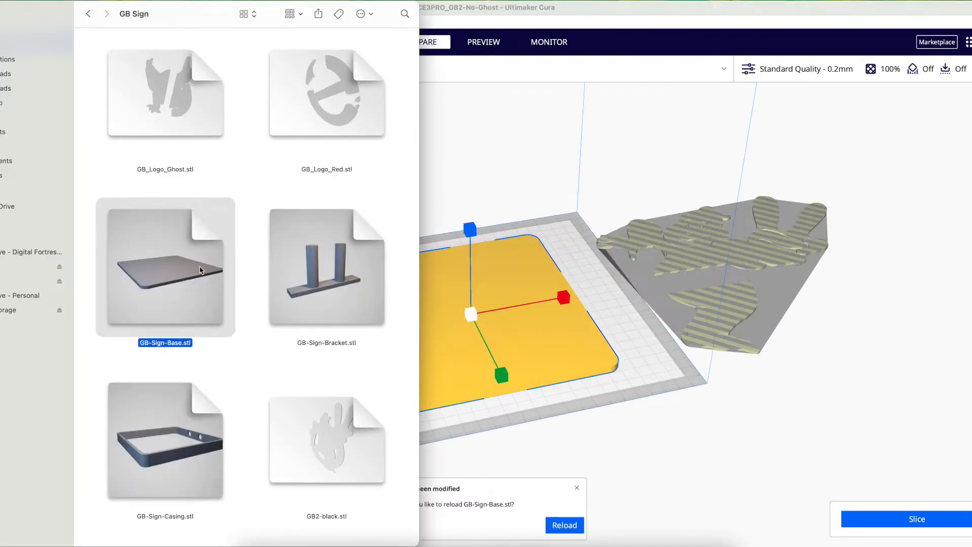
key("Down")
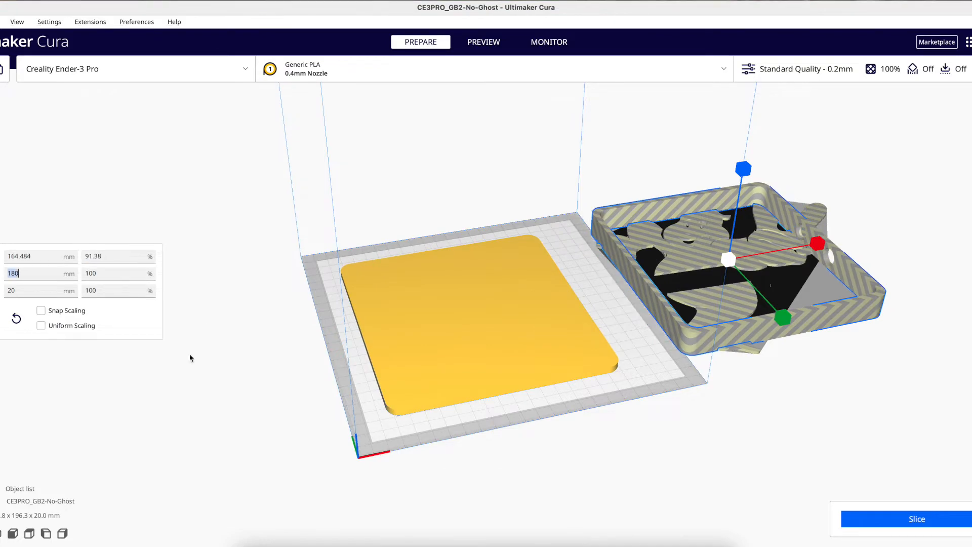
key("Return")
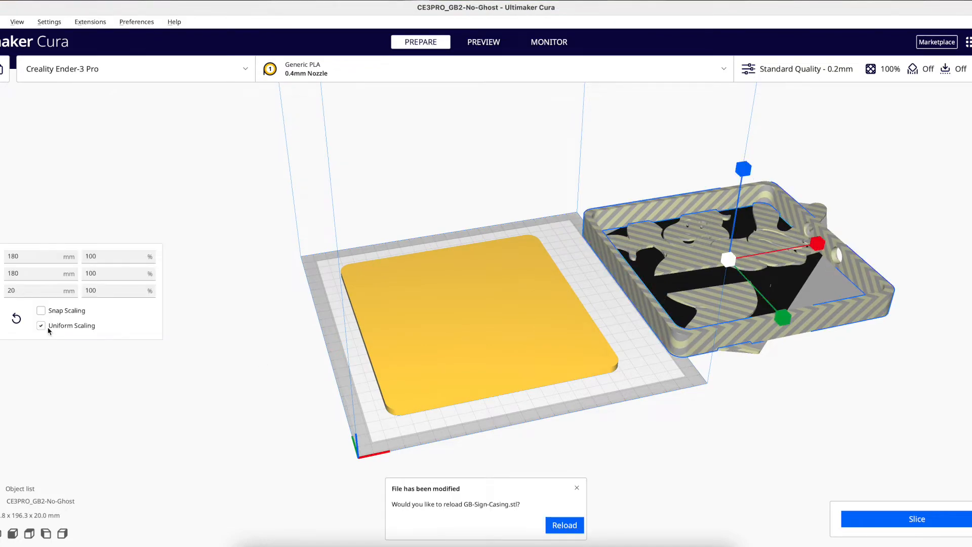